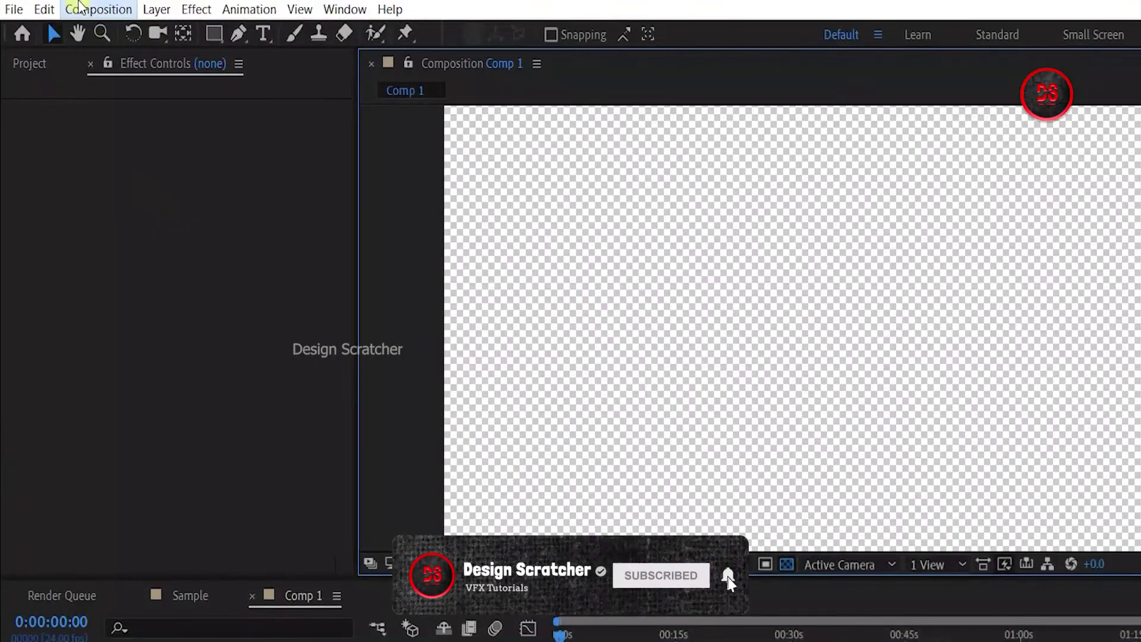
Step: Create a new composition named Expand
left_click(80, 7)
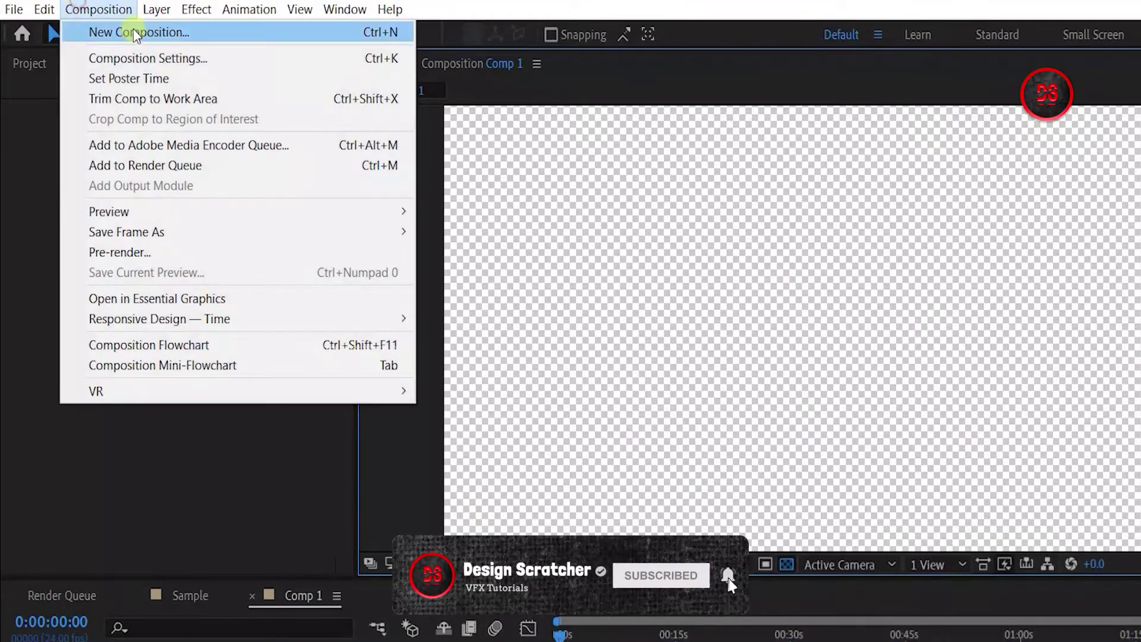
left_click(384, 33)
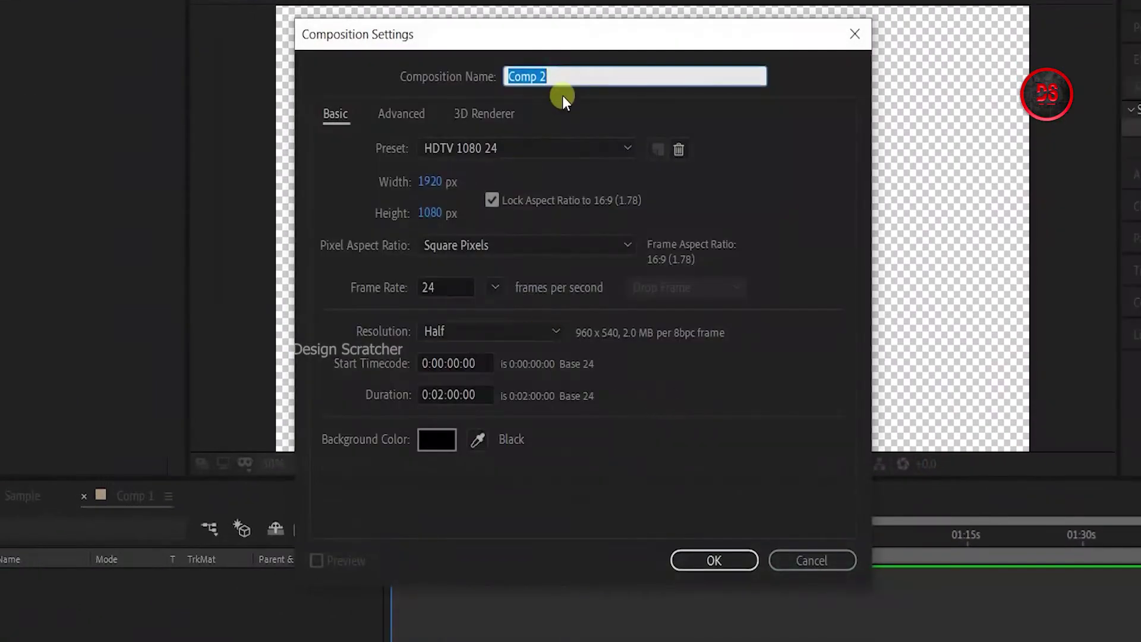
type("Expand")
left_click(713, 551)
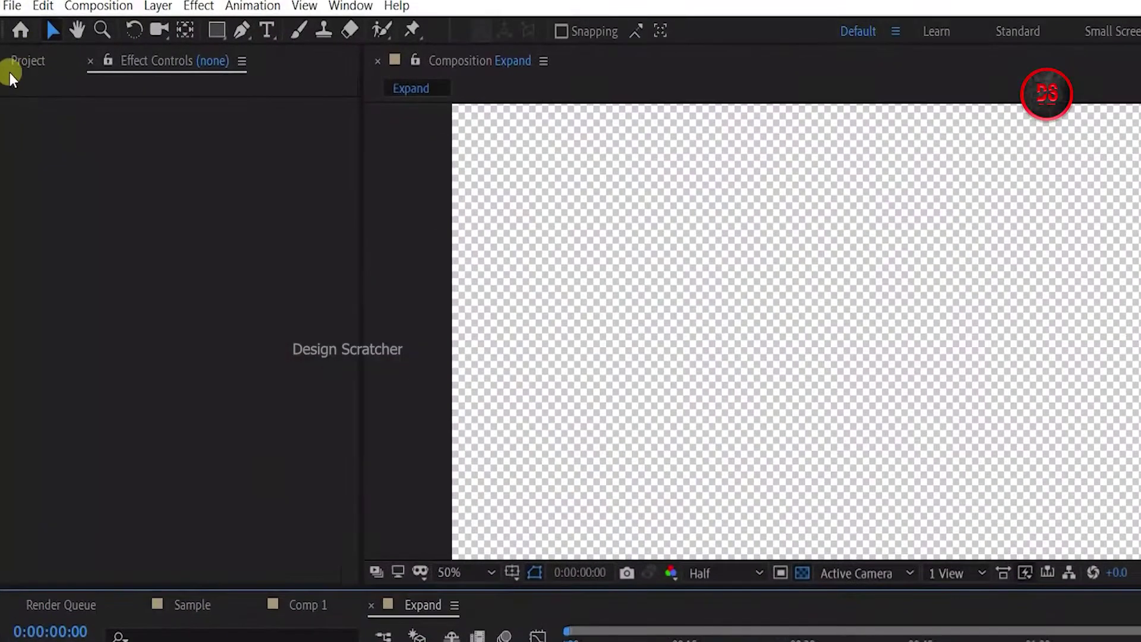
Step: Add the forest road clip to Expand and scale it to 75%
left_click(22, 59)
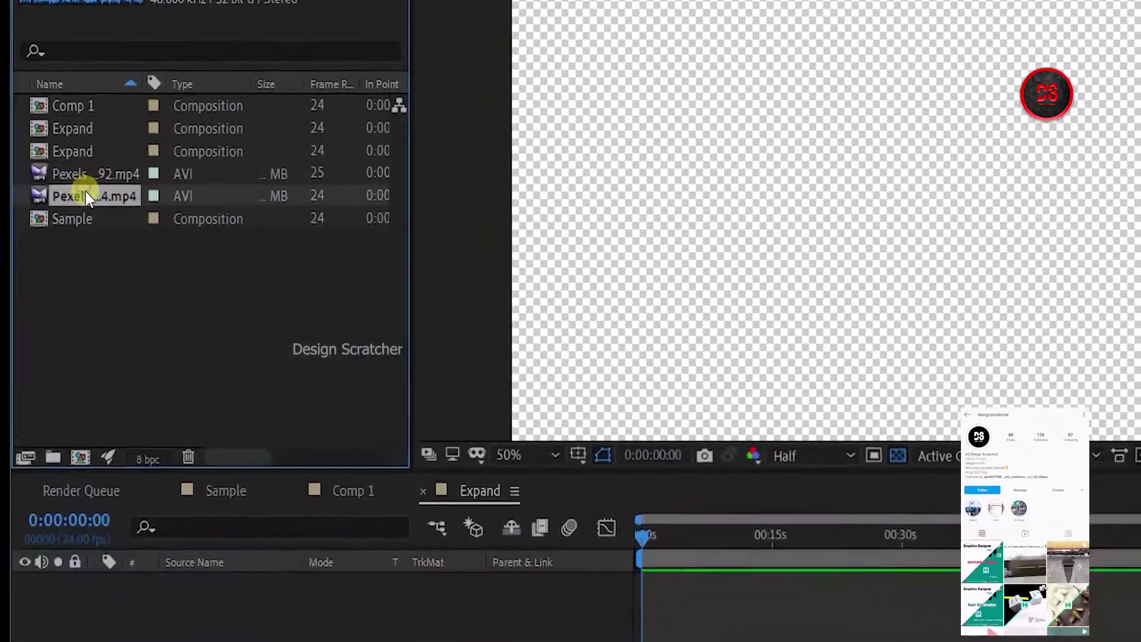
left_click_drag(64, 337, 205, 637)
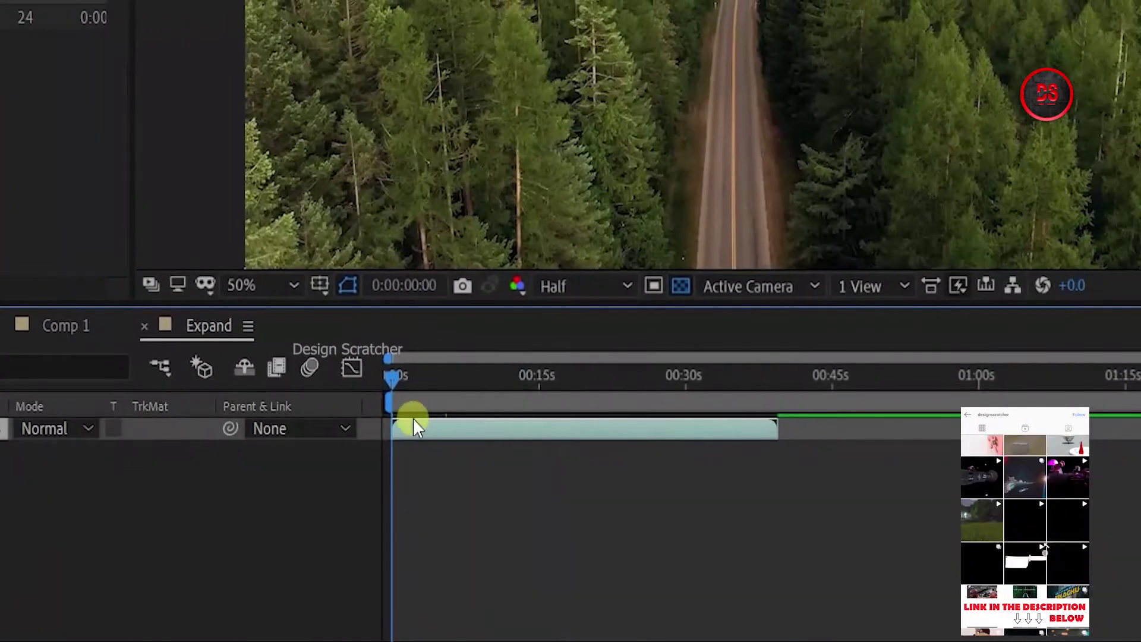
left_click_drag(451, 383, 753, 388)
key("s")
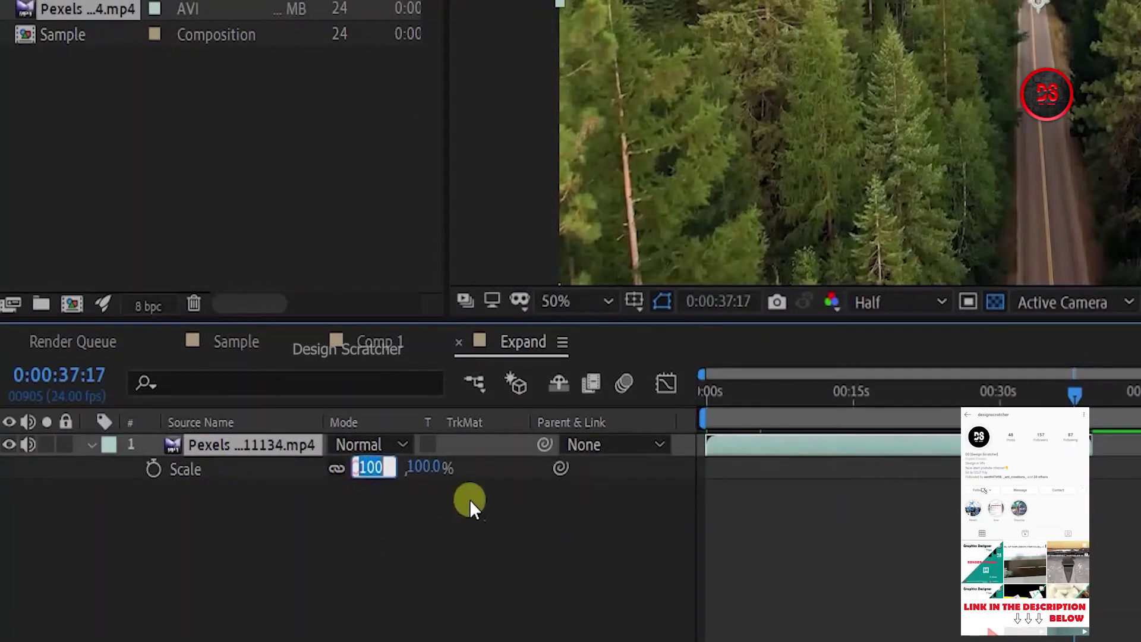
type("75")
key("Return")
type("motion ti")
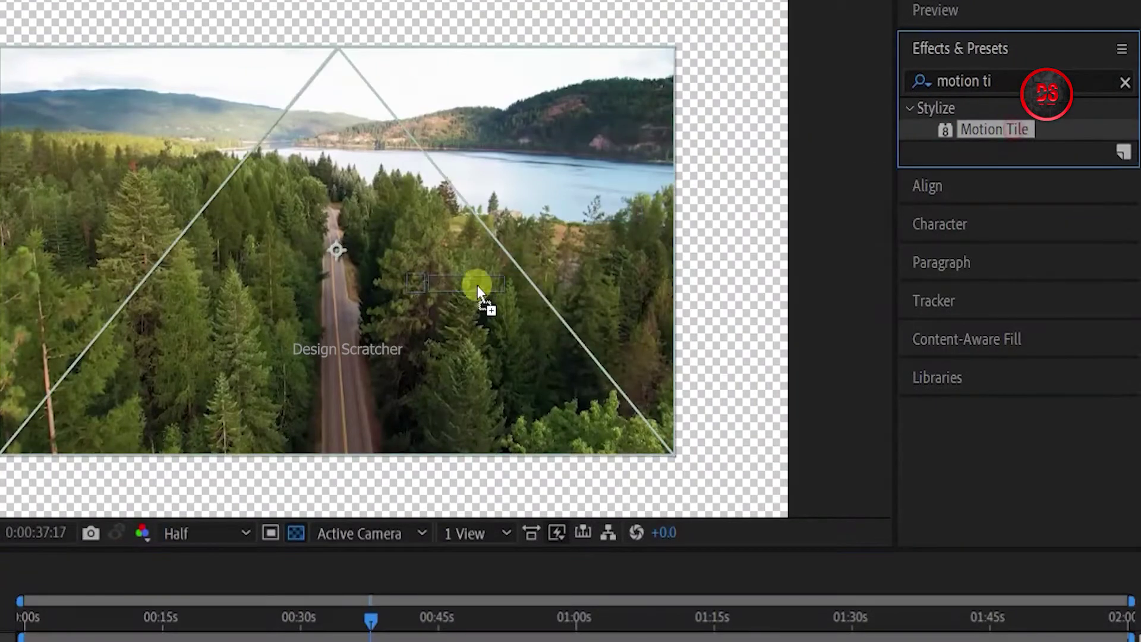
Step: Apply Motion Tile to the forest clip with 150 output width and height and Mirror Edges
left_click_drag(1013, 132, 474, 285)
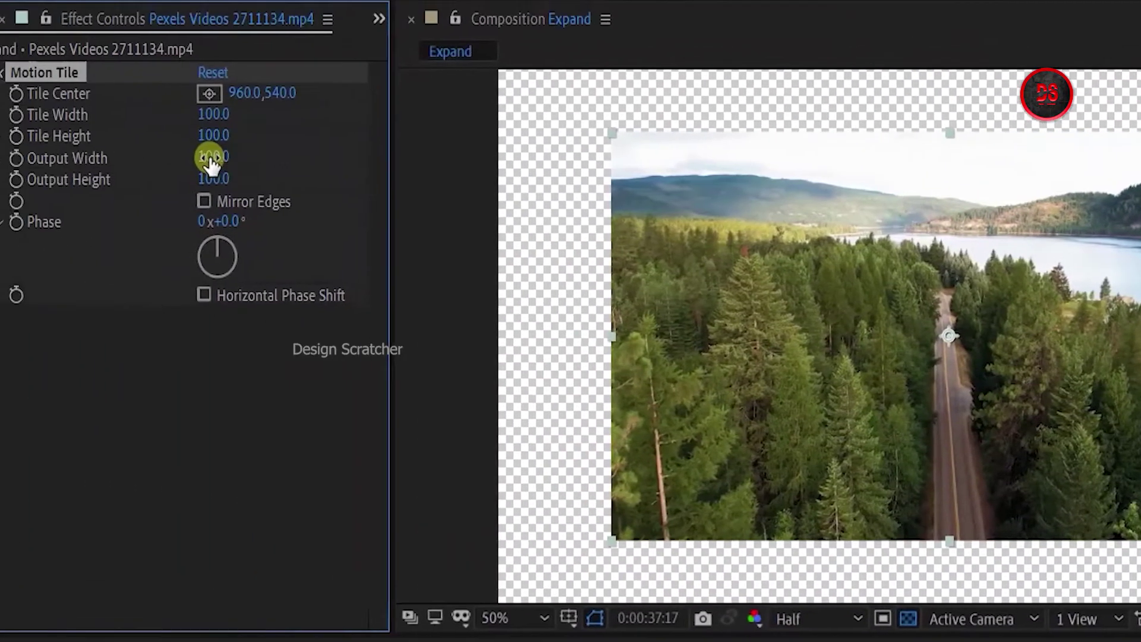
left_click(240, 161)
type("150")
key("Return")
left_click(253, 185)
type("15")
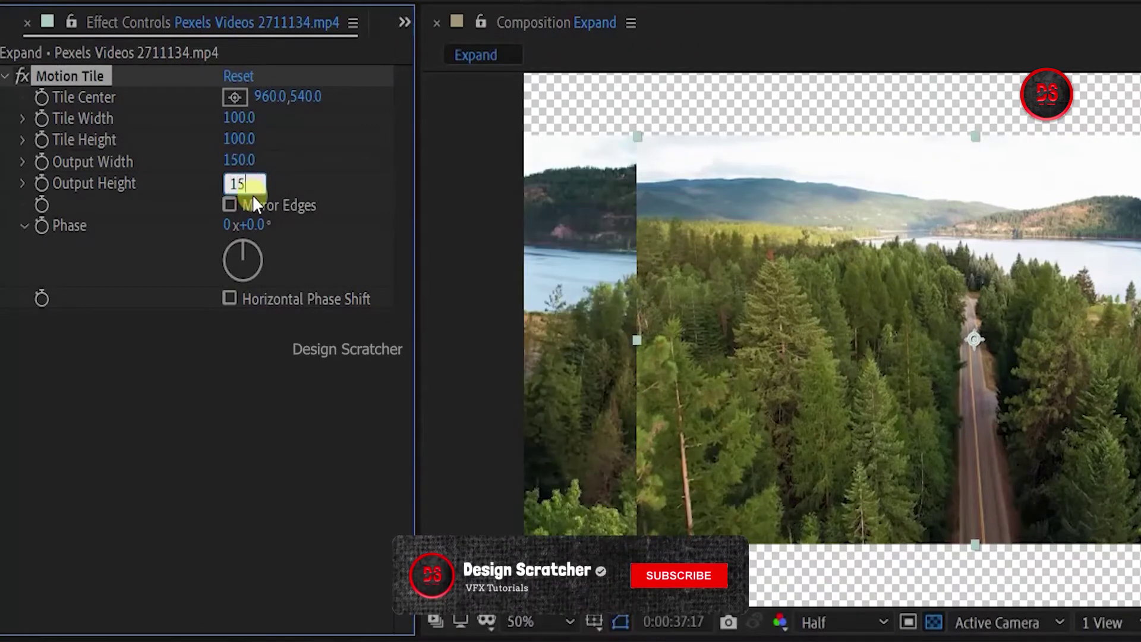
key("Return")
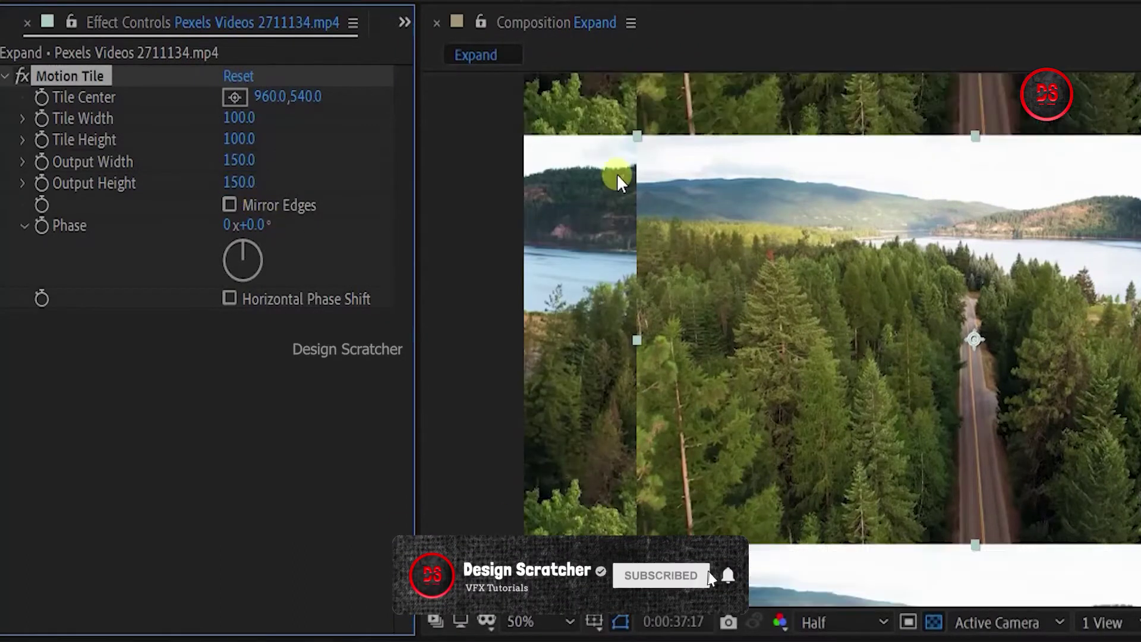
left_click(231, 205)
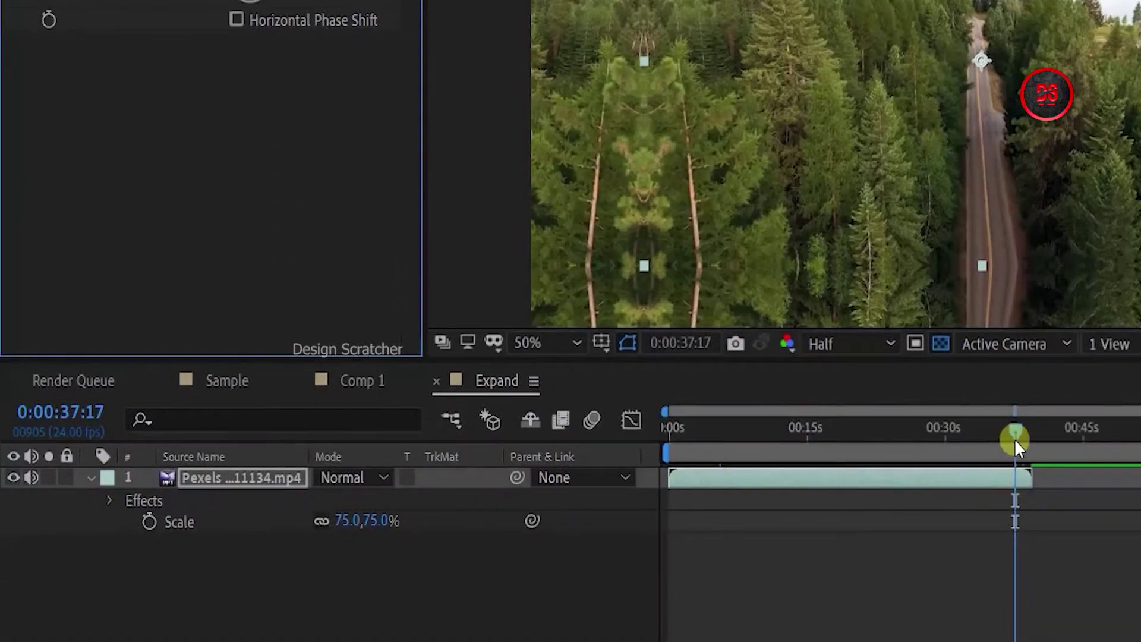
Step: Keyframe the forest clip's scale at 100%, then 75% at 0:00:39:09
left_click_drag(1014, 439, 1022, 437)
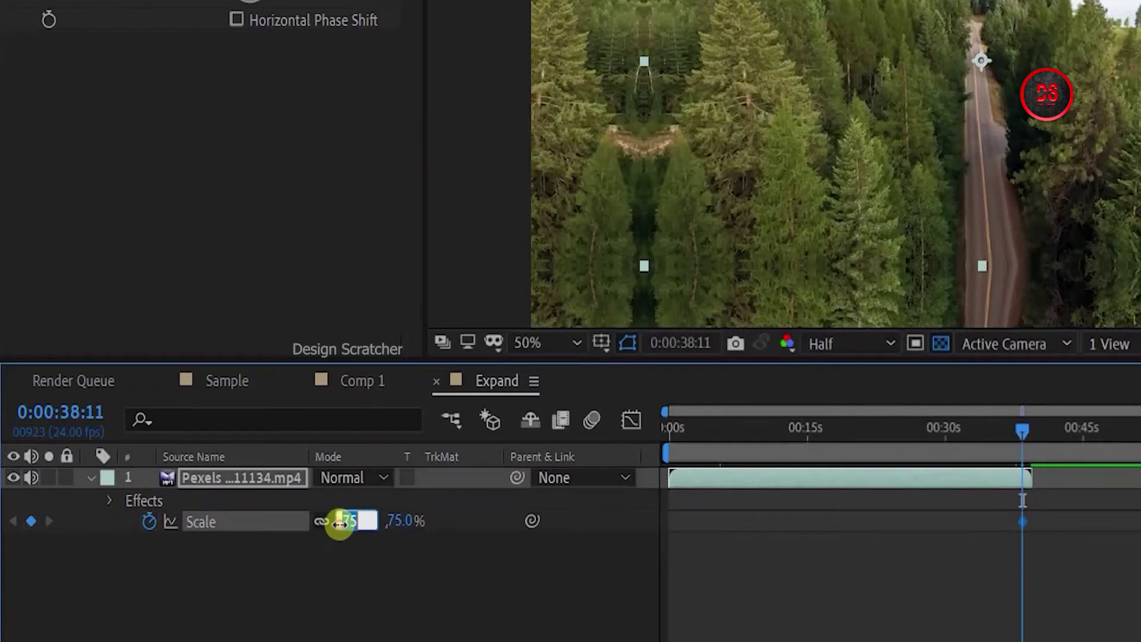
type("100")
type(".0,100.0%")
key("Return")
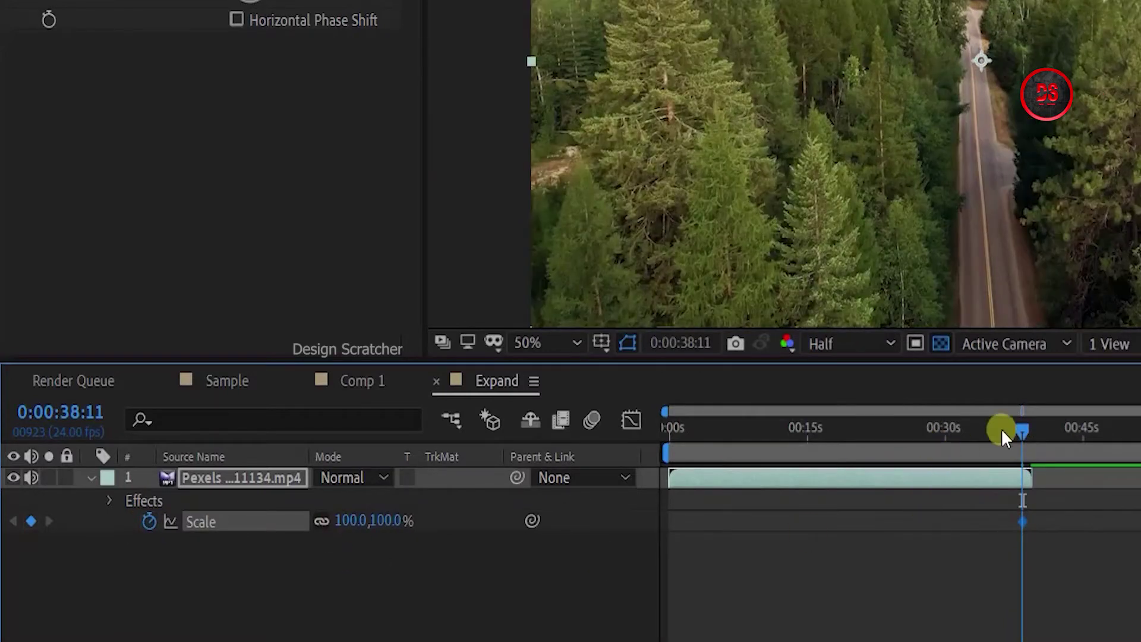
left_click_drag(1023, 429, 1025, 428)
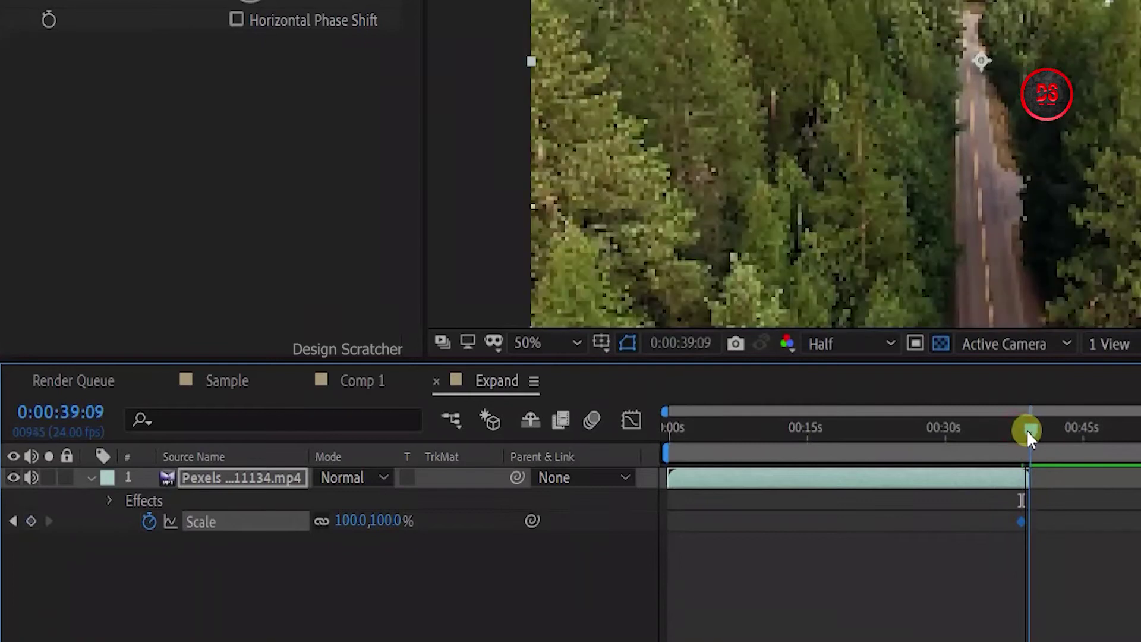
left_click(342, 521)
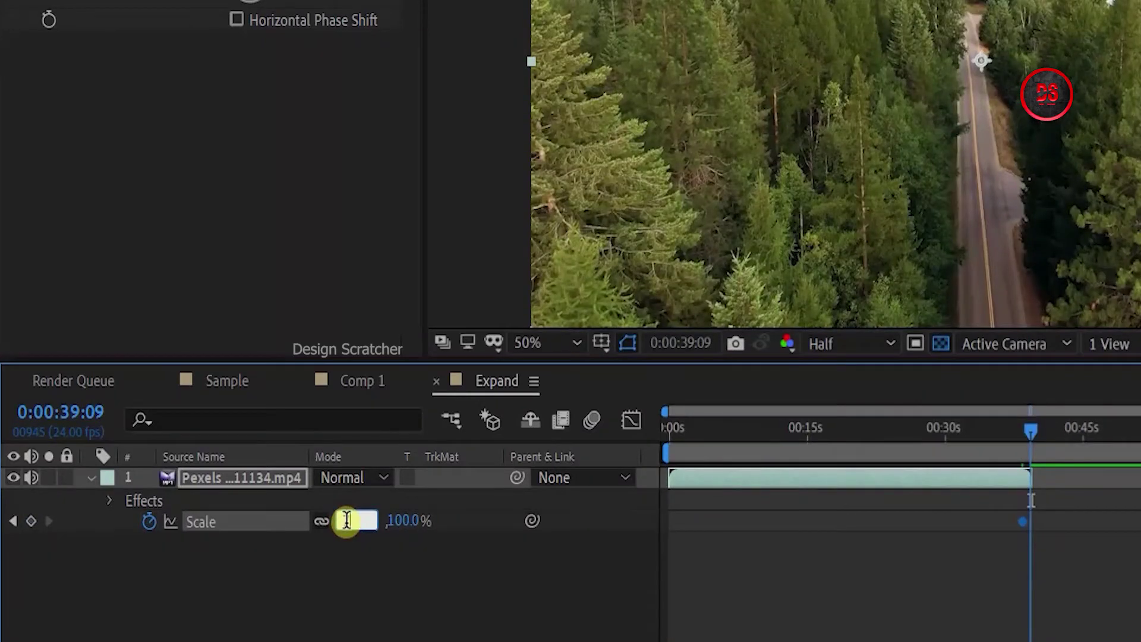
type("75")
key("Return")
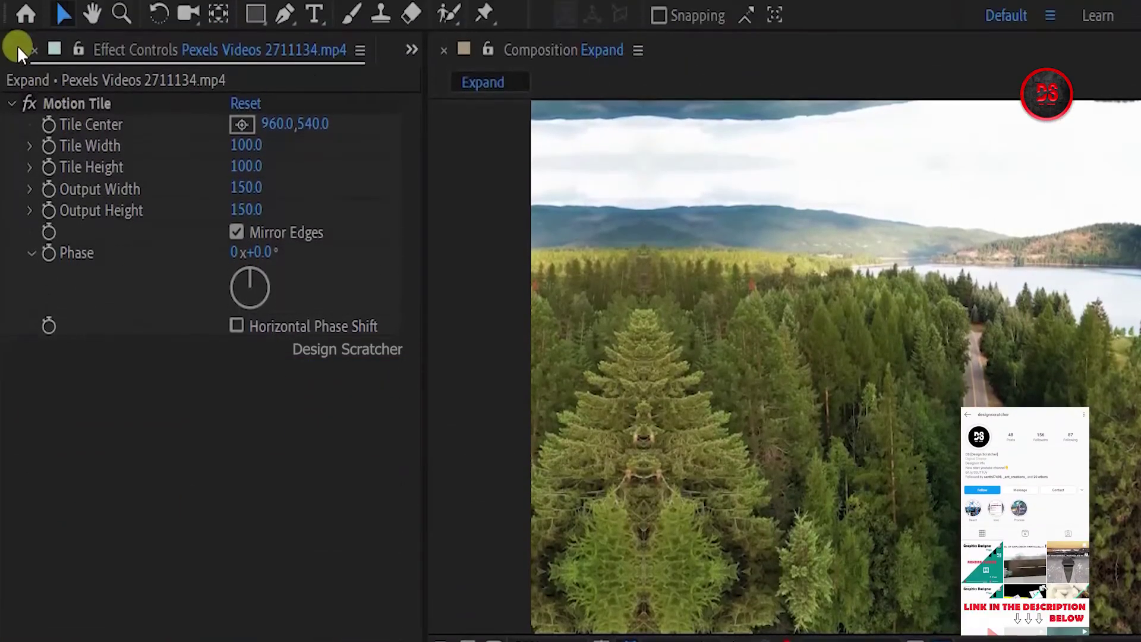
left_click(17, 46)
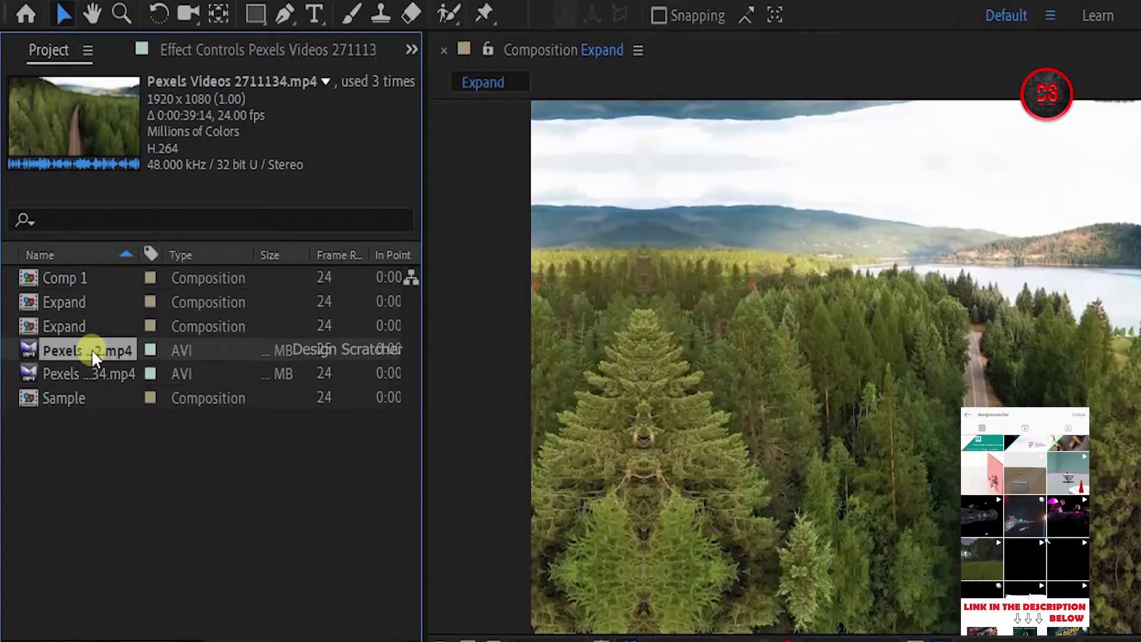
Step: Place the red tree clip after the forest clip and mirror-tile it at 150% output
mouse_move(92, 350)
left_mouse_down()
mouse_move(214, 553)
mouse_move(210, 515)
left_mouse_up()
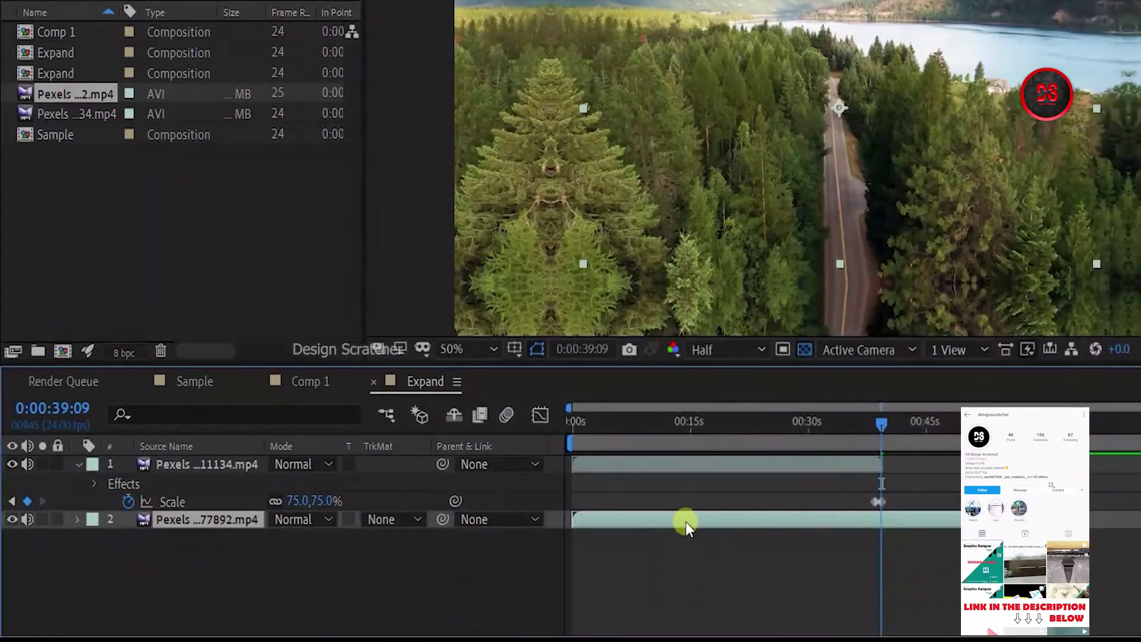
left_click_drag(685, 521, 1005, 522)
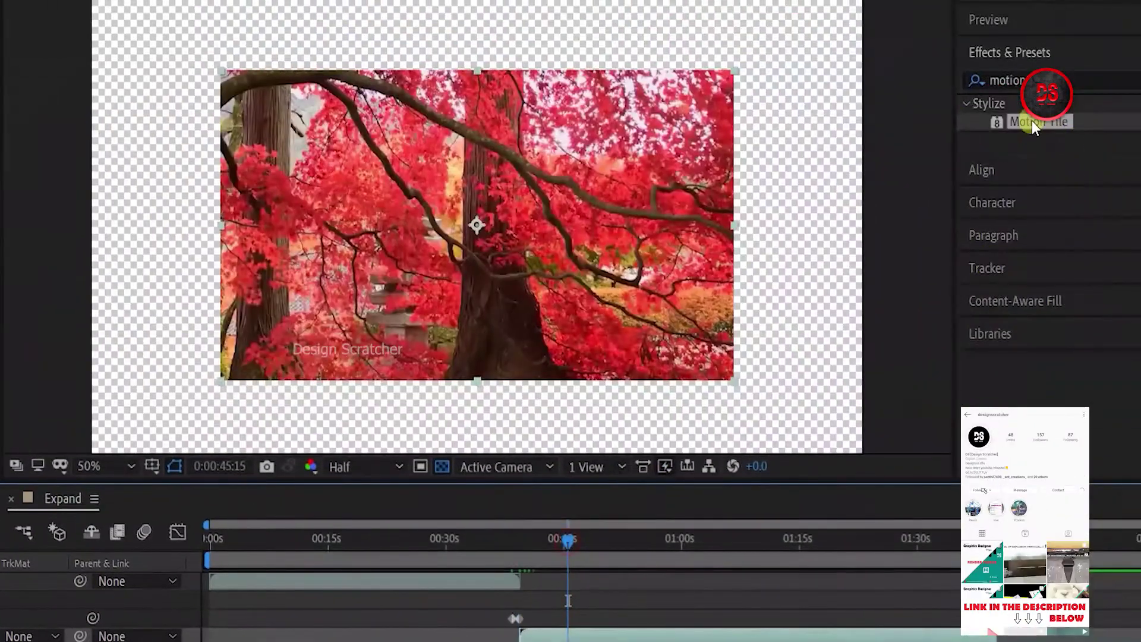
left_click_drag(1032, 120, 504, 196)
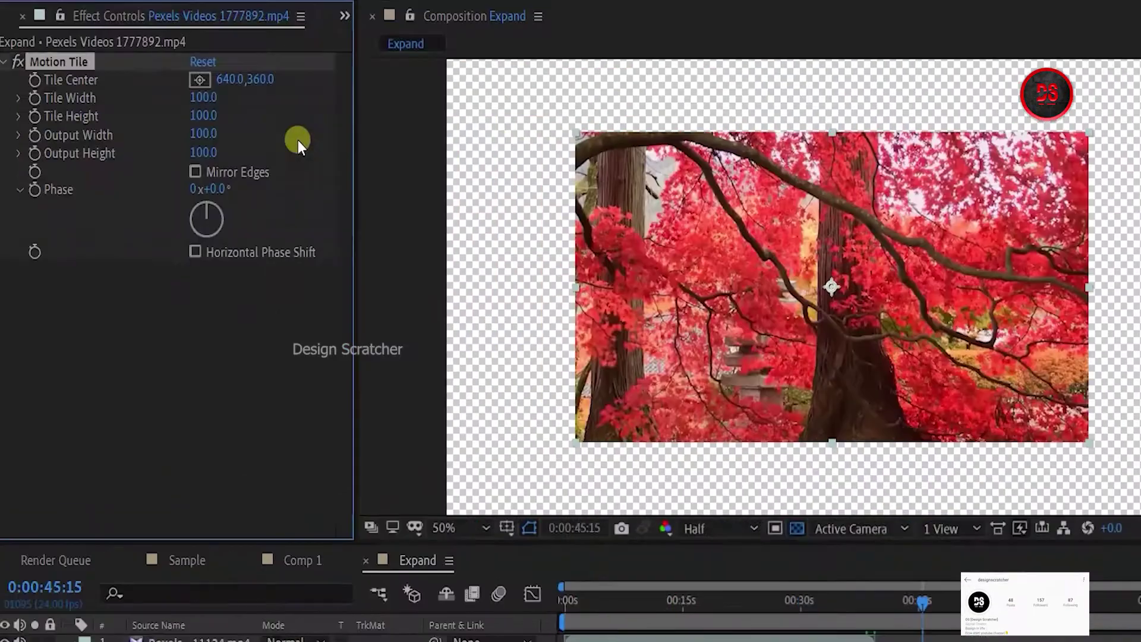
left_click(205, 153)
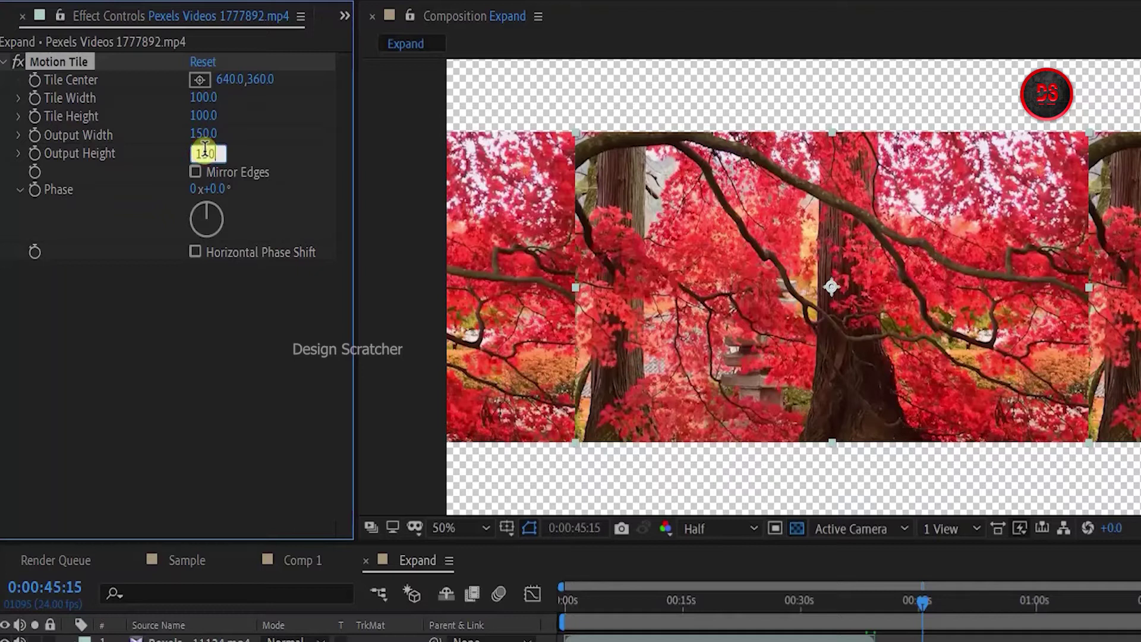
type("150")
key("Return")
left_click(197, 173)
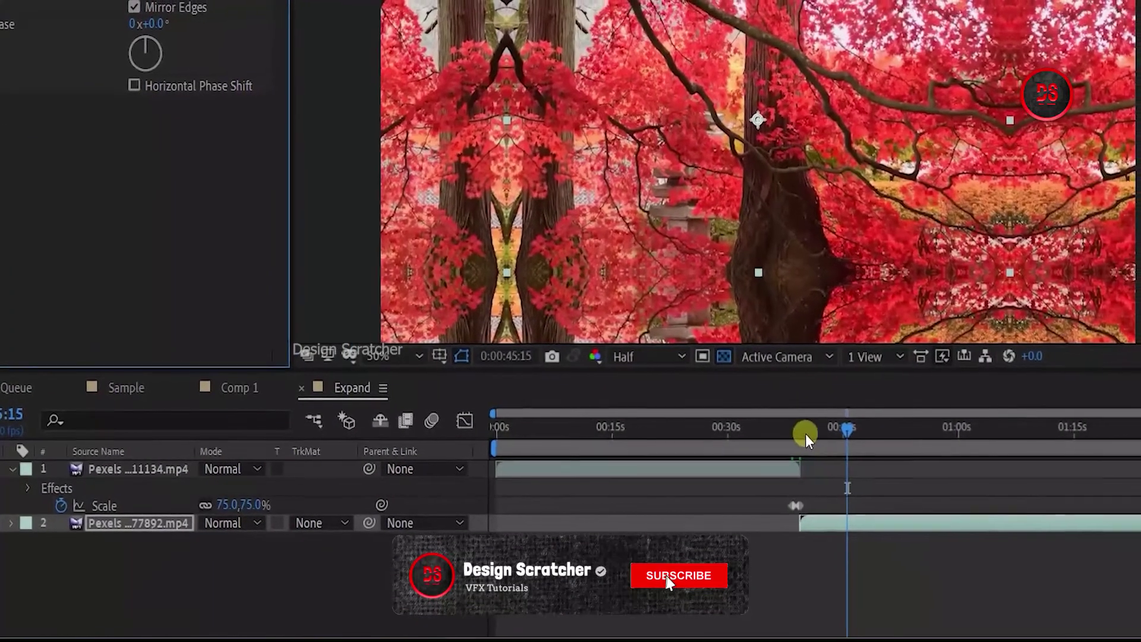
Step: Keyframe the red tree clip's scale at 100% on its first frame, then 150% a second later
left_click_drag(805, 435, 793, 442)
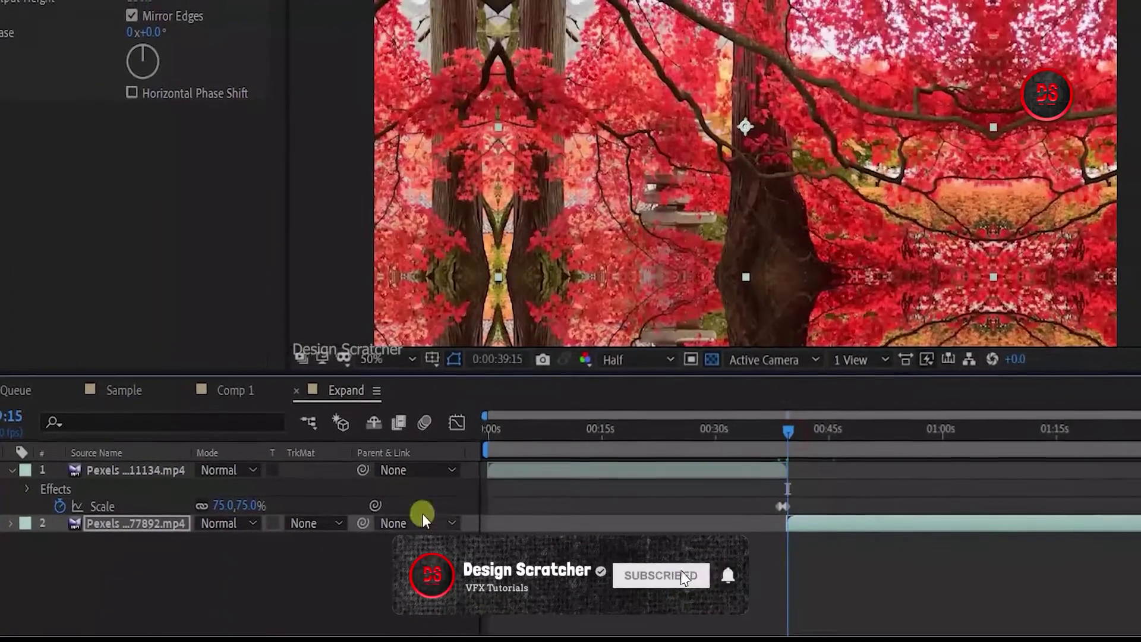
key("s")
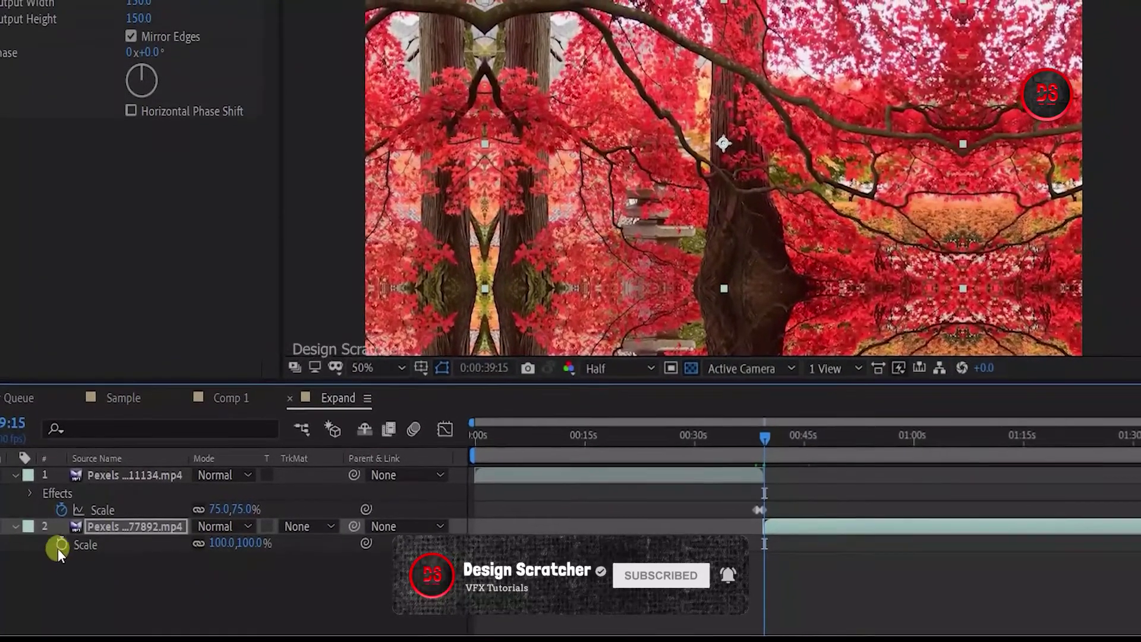
left_click(59, 544)
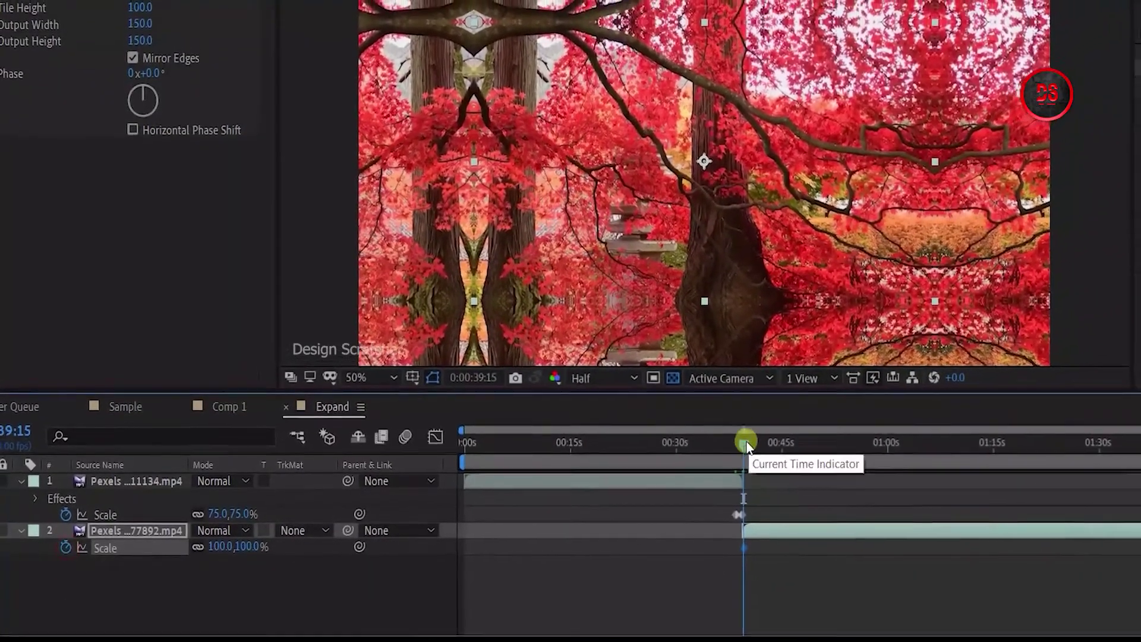
left_click_drag(746, 441, 722, 455)
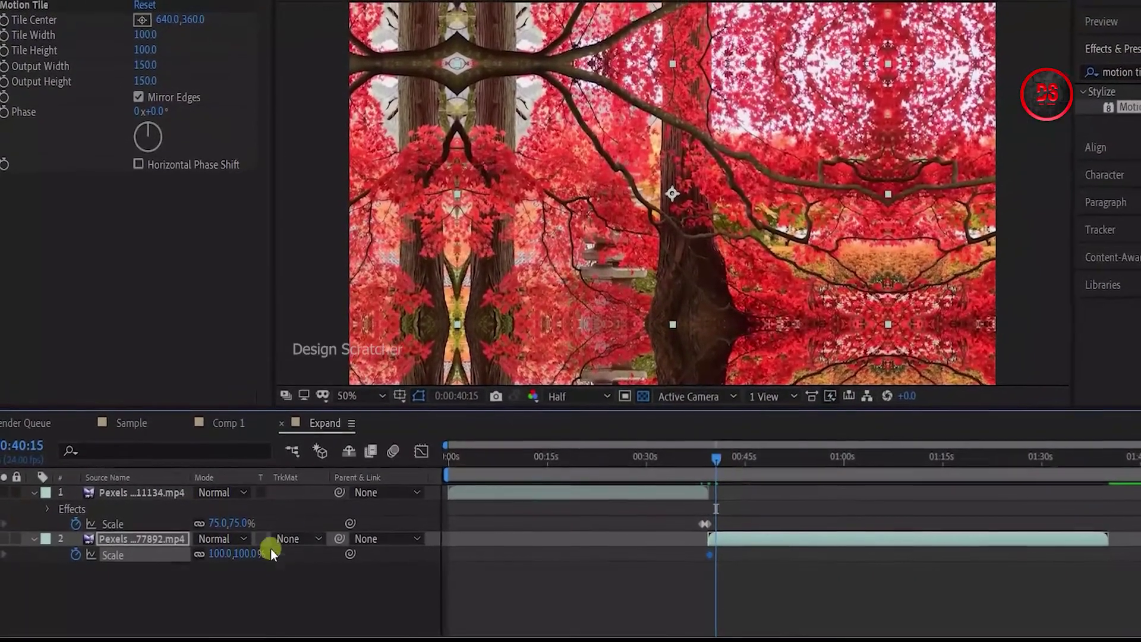
left_click(221, 552)
type("50")
key("Return")
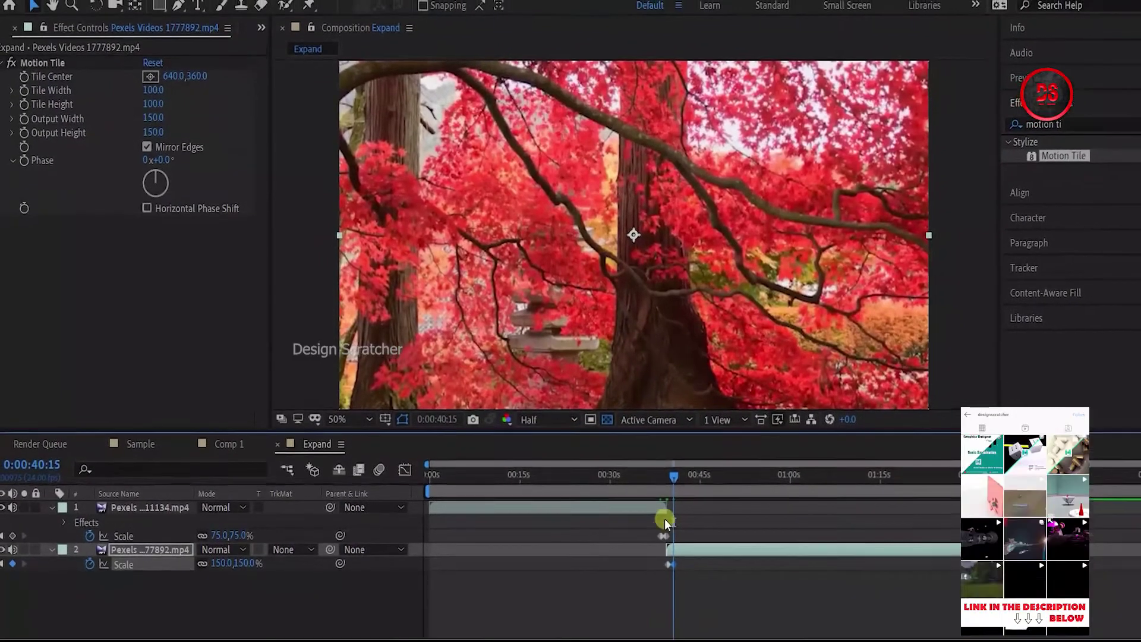